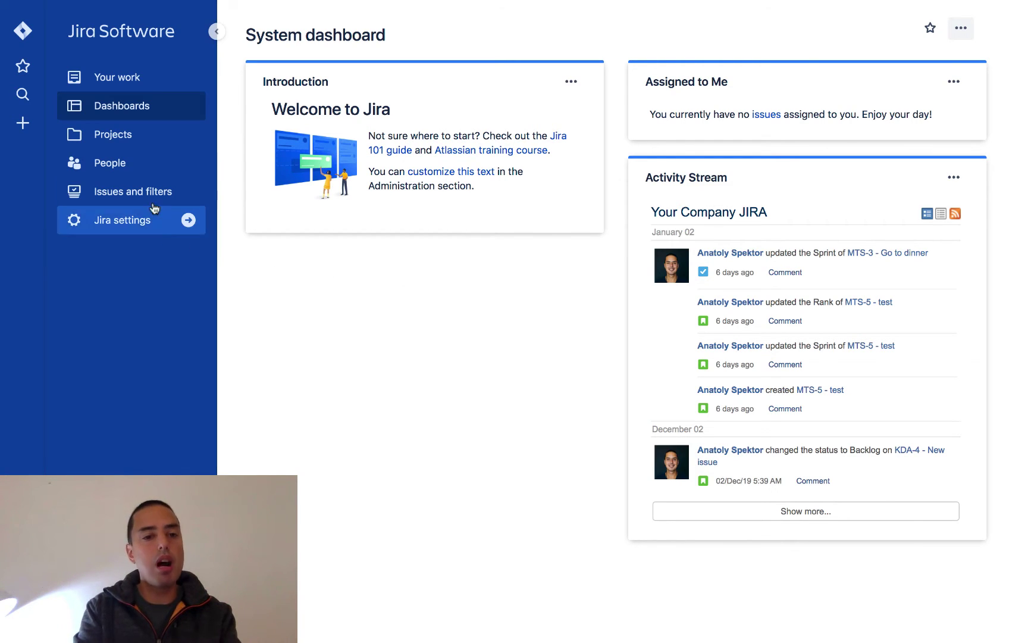
- Open the Define Agile TESG project from the Projects list to show its MTS Sprint 2 board
click(116, 135)
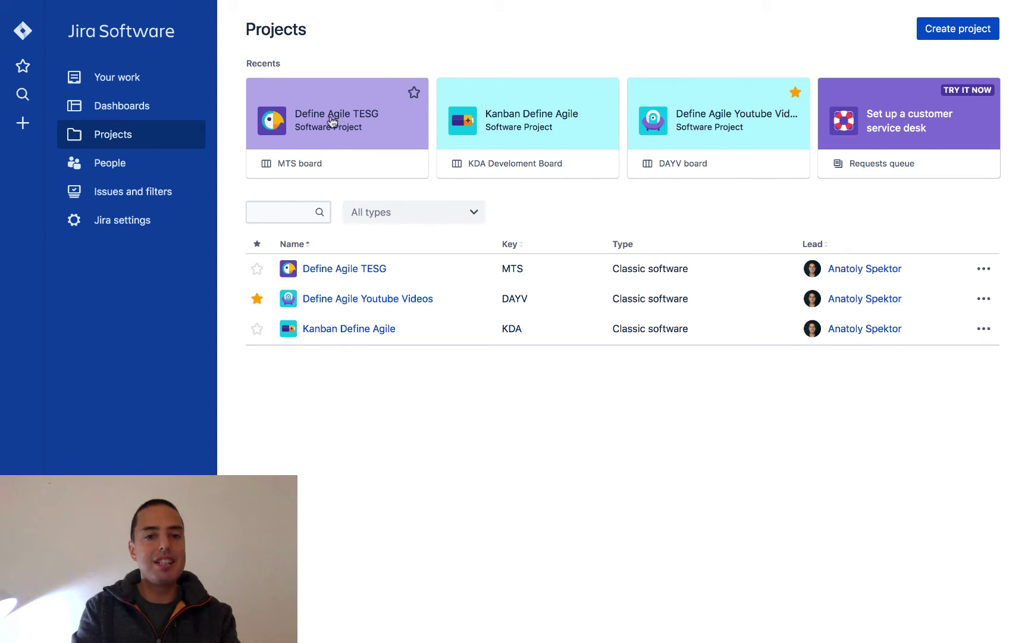
click(332, 121)
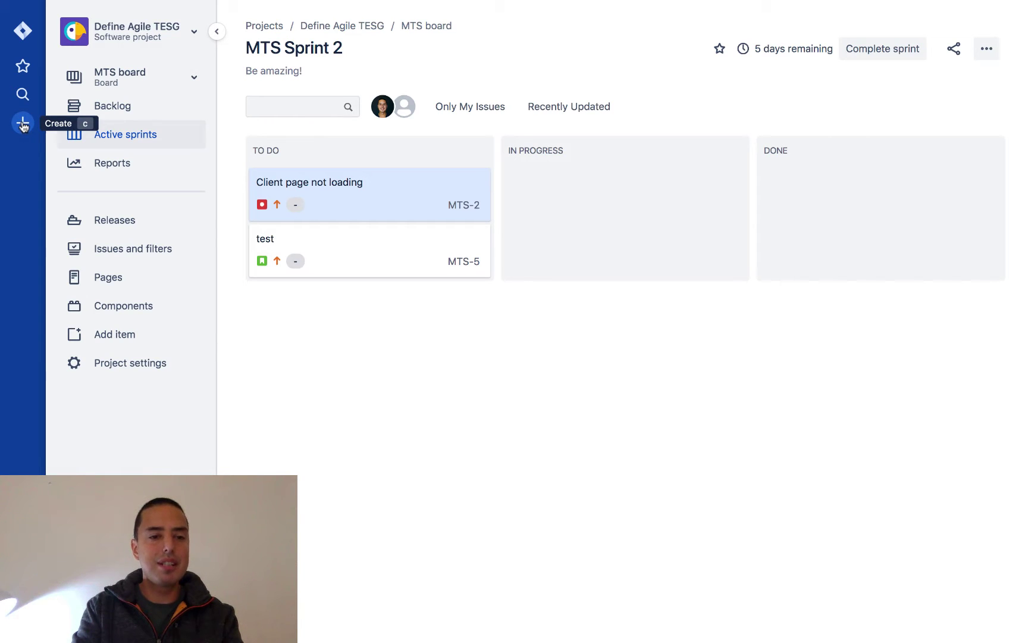
- Begin a new issue in the Define Agile TESG project with Bug as the issue type
click(23, 125)
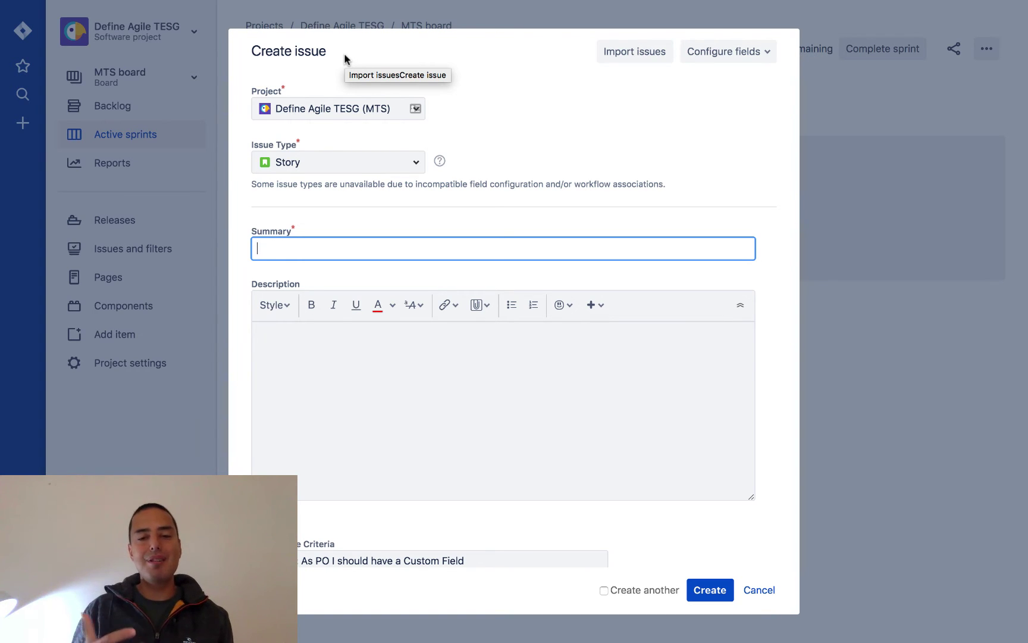
click(362, 162)
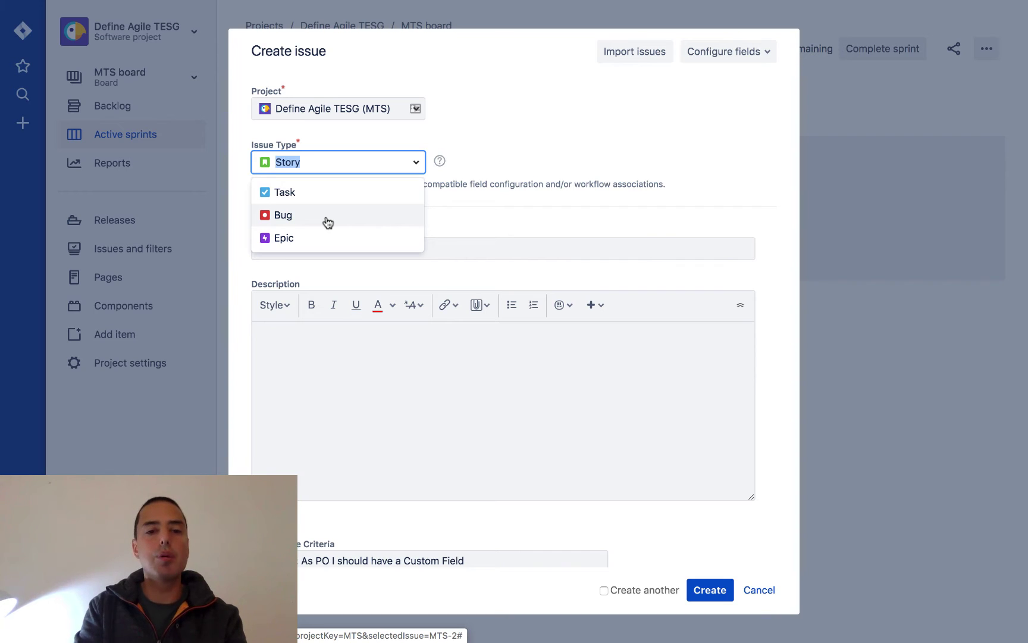
click(308, 220)
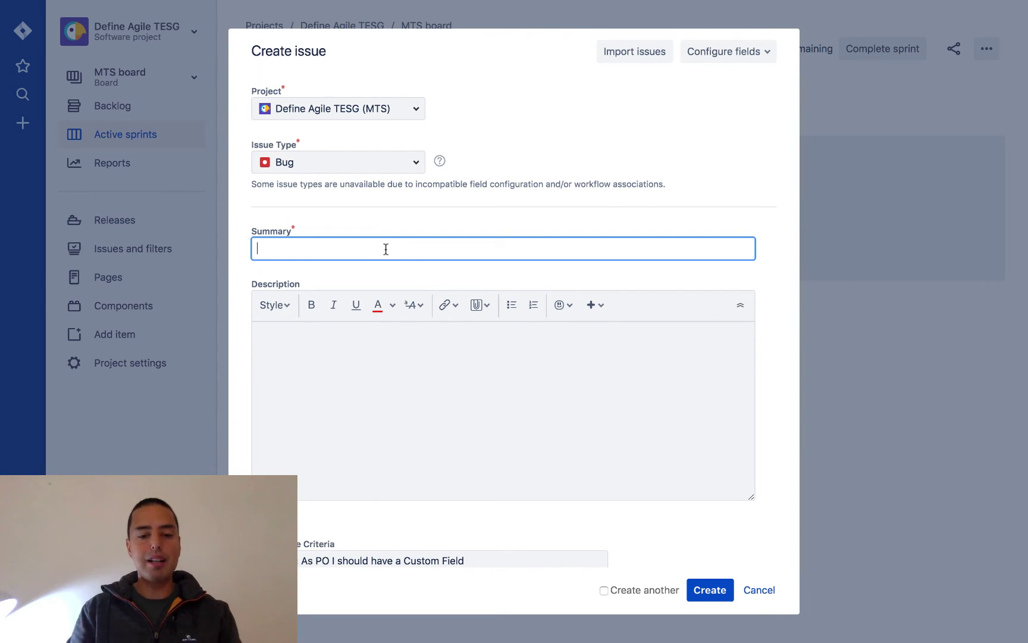
- Enter the bug summary 'Dashboard is not loading'
text(Dashboa)
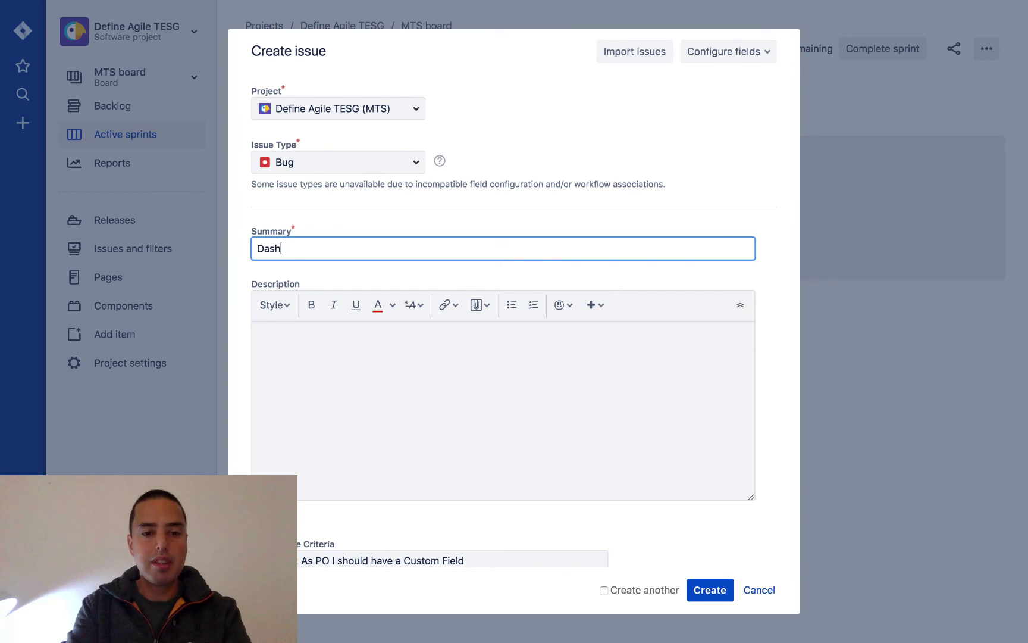
key(BackSpace)
key(BackSpace)
text(oard )
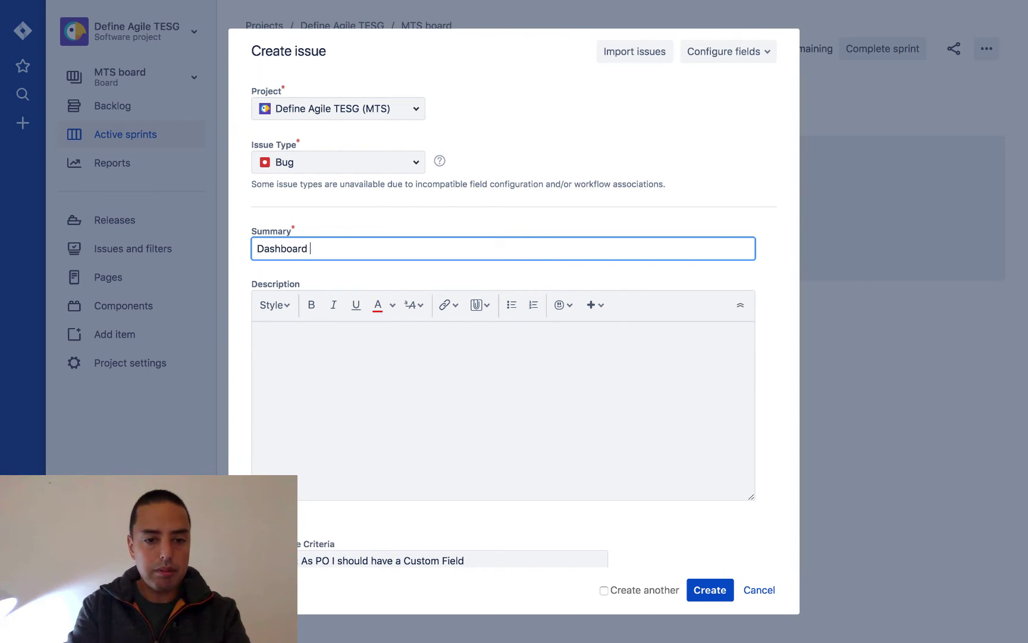
text(is not loading)
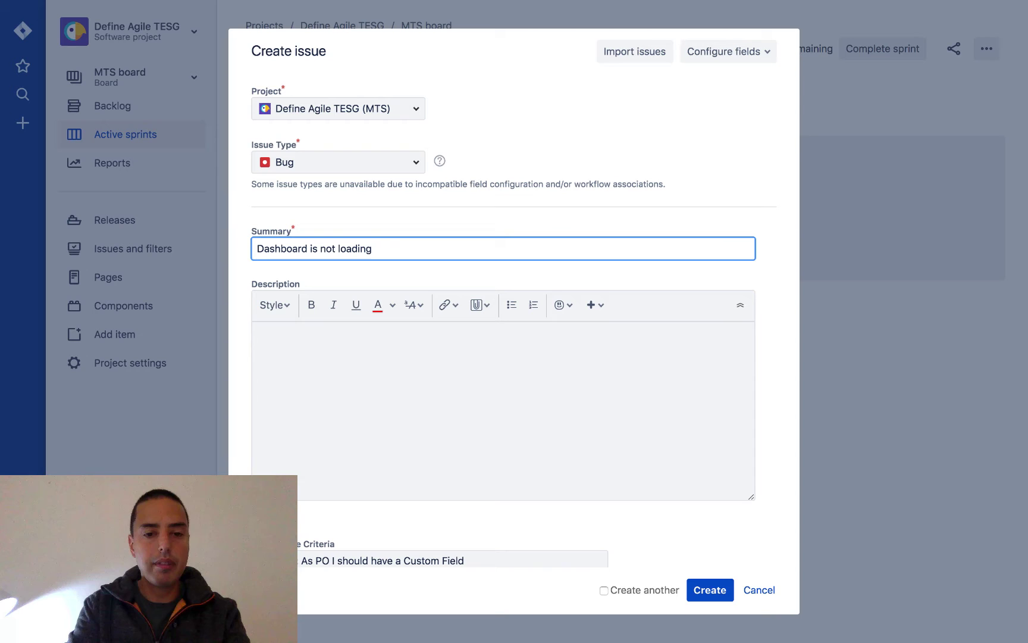
- Write the description with 'Steps to reproduce:' and 'Stakeholders:' on separate lines
click(372, 387)
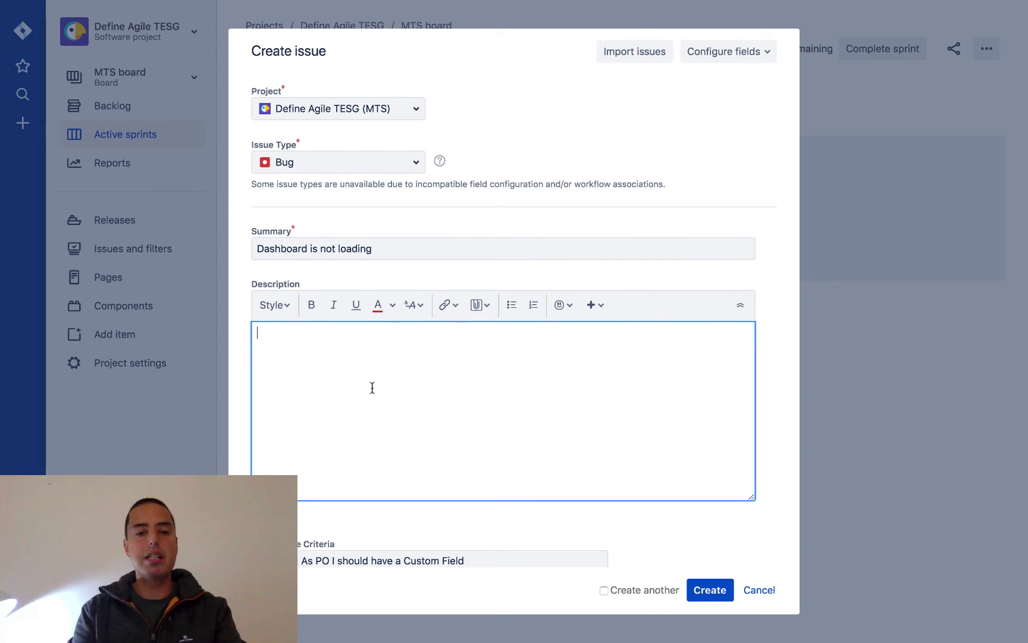
text(Steps )
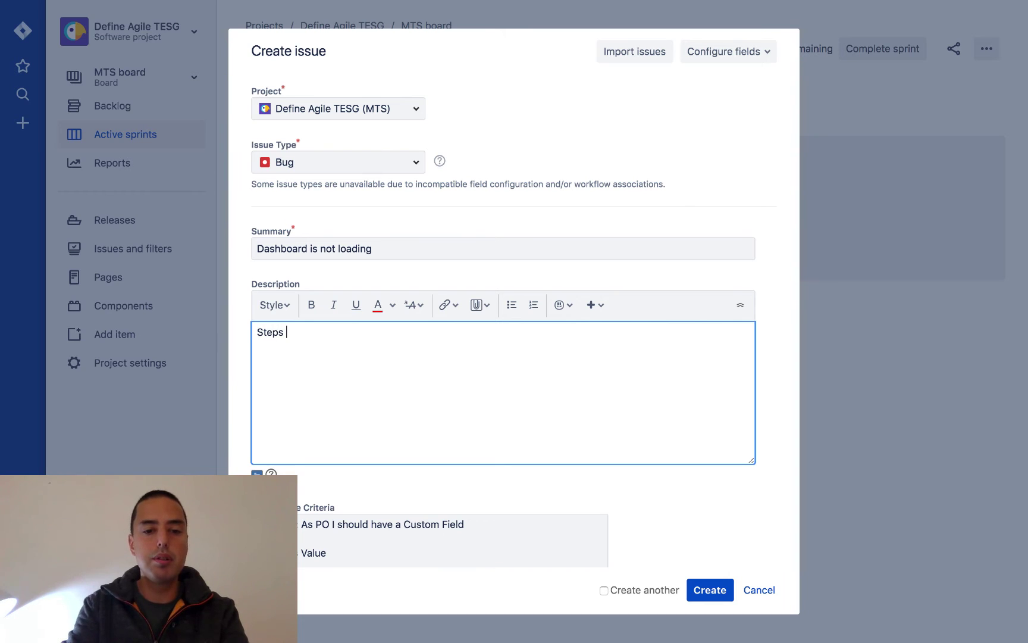
text(to reproduce:)
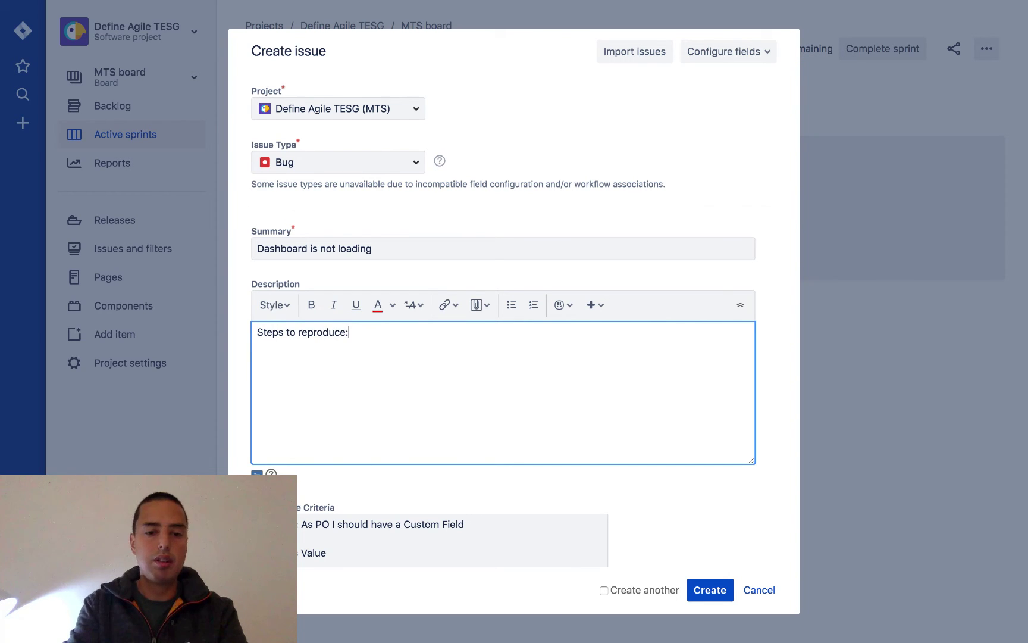
key(Return)
text(Stakeholders:)
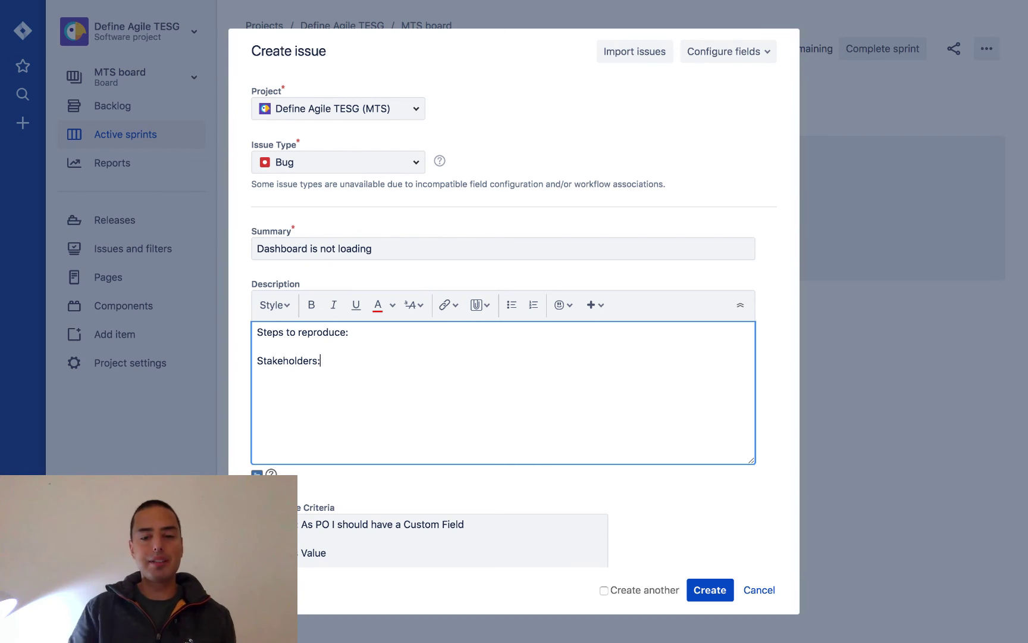
- Save the bug as MTS-6 and view it in the project Backlog next to MTS-3
click(703, 586)
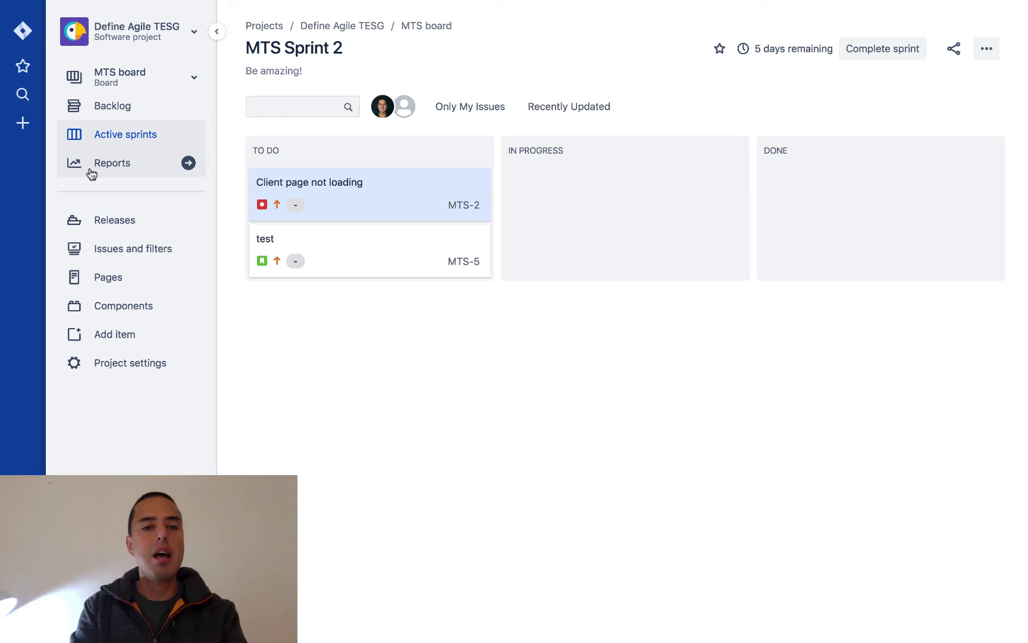
click(113, 108)
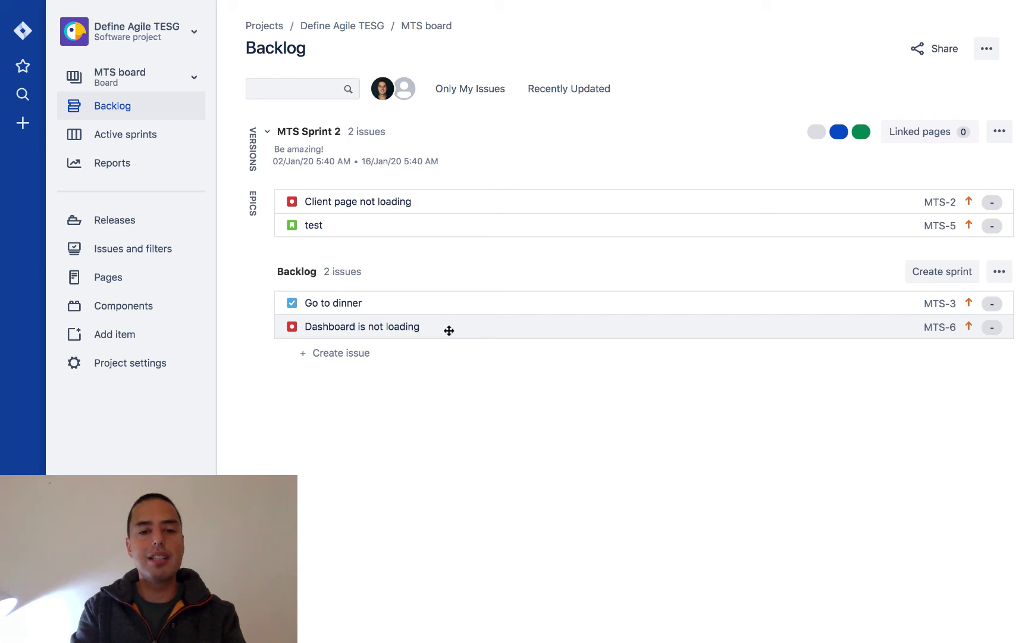
- Open MTS-6's details and change its priority from Medium to Highest
click(449, 330)
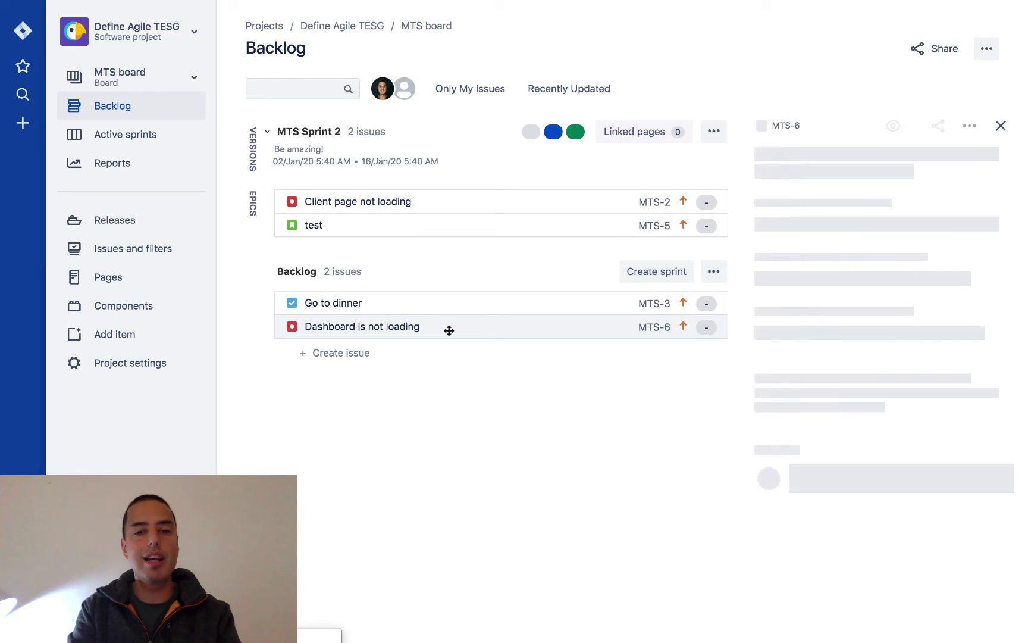
scroll(928, 244, down, 1)
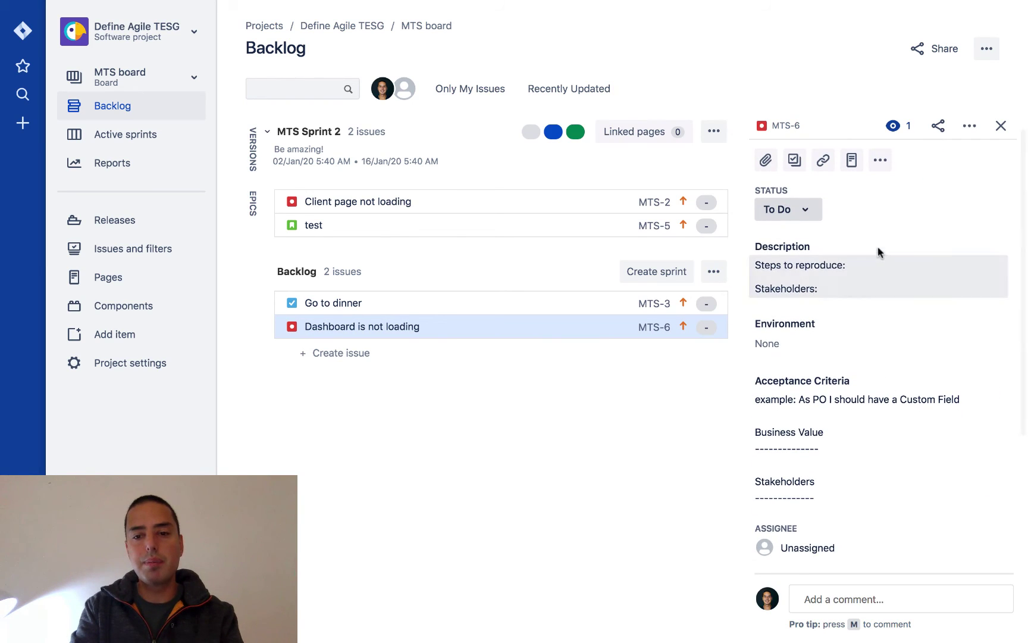
scroll(829, 289, up, 1)
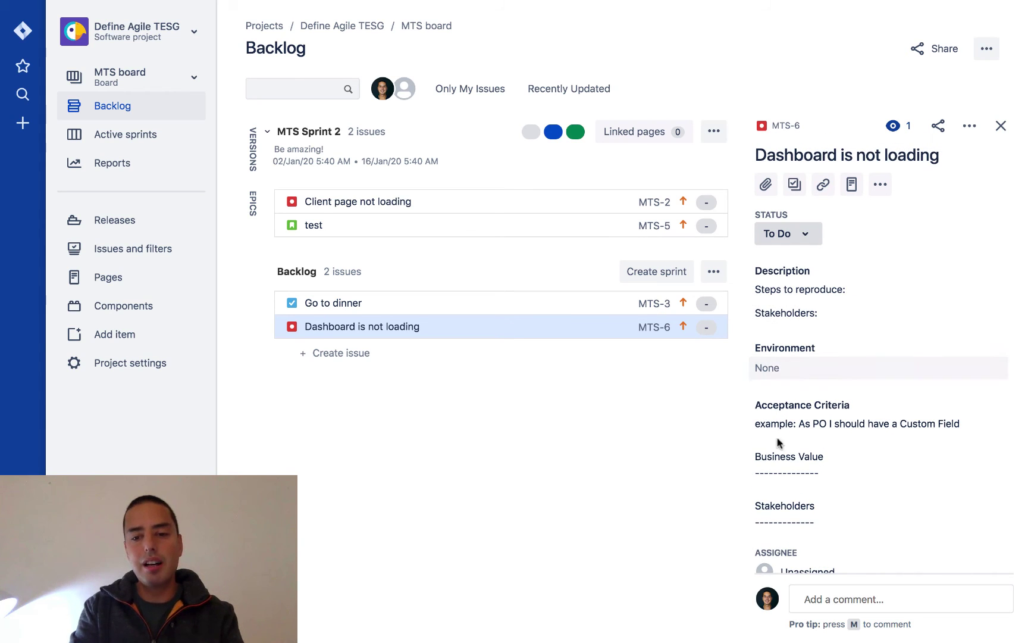
scroll(797, 376, down, 5)
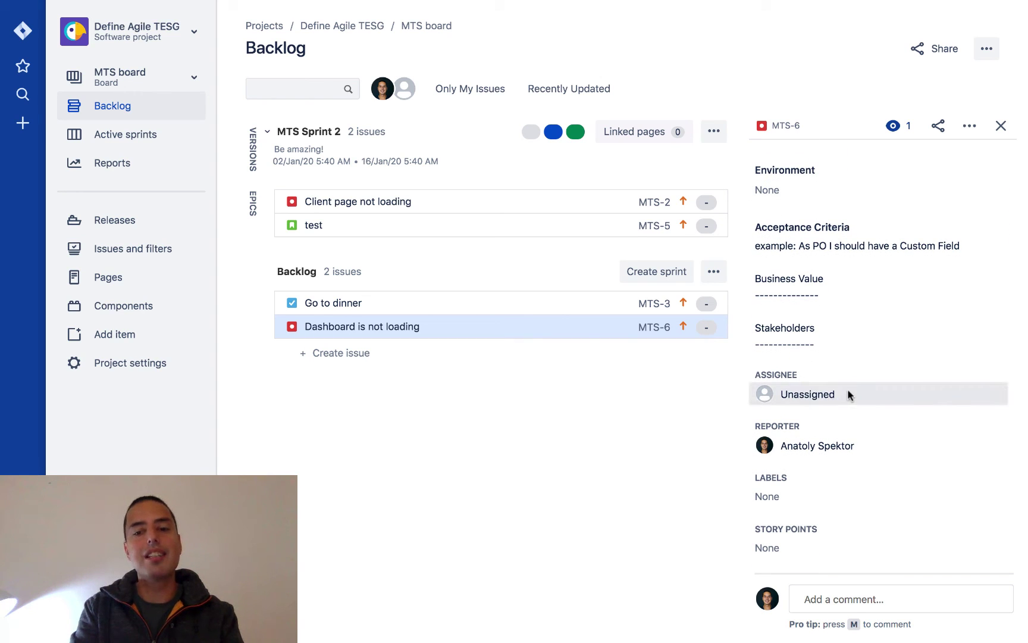
scroll(849, 395, down, 3)
scroll(804, 380, down, 3)
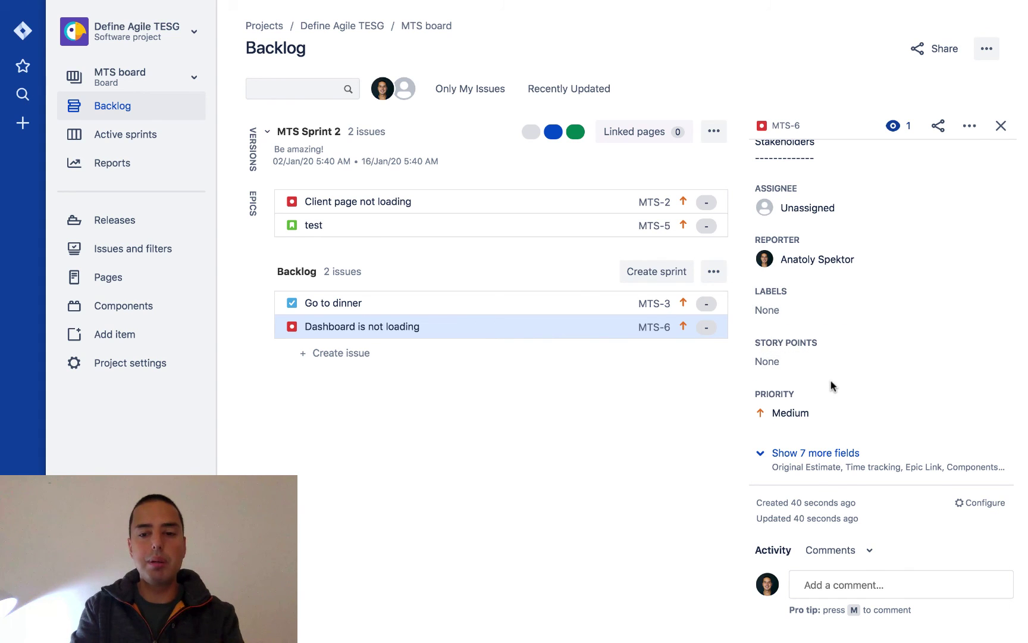
scroll(831, 385, down, 1)
click(790, 406)
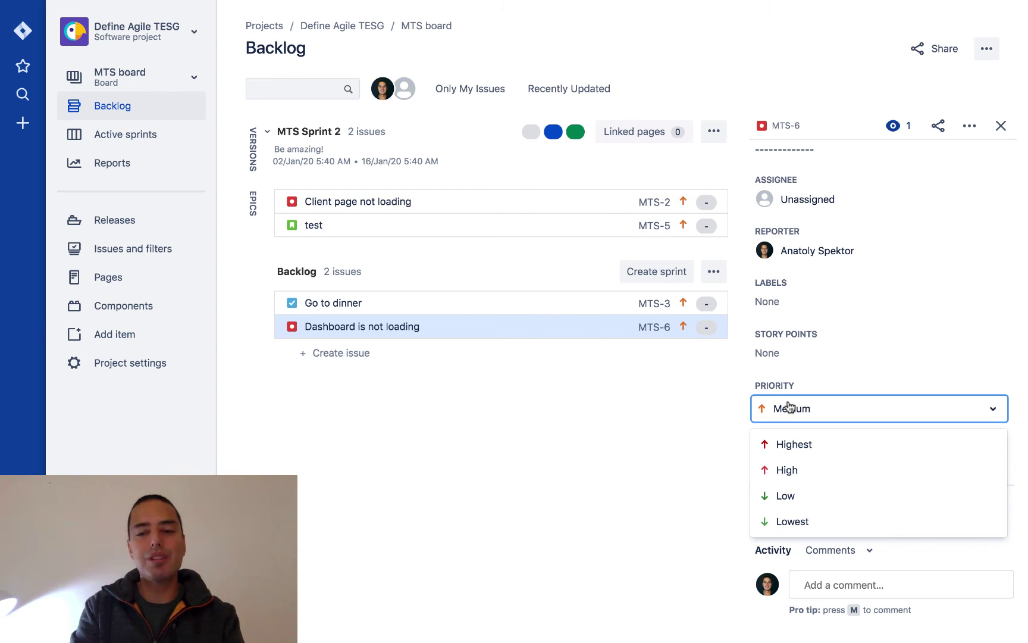
click(795, 445)
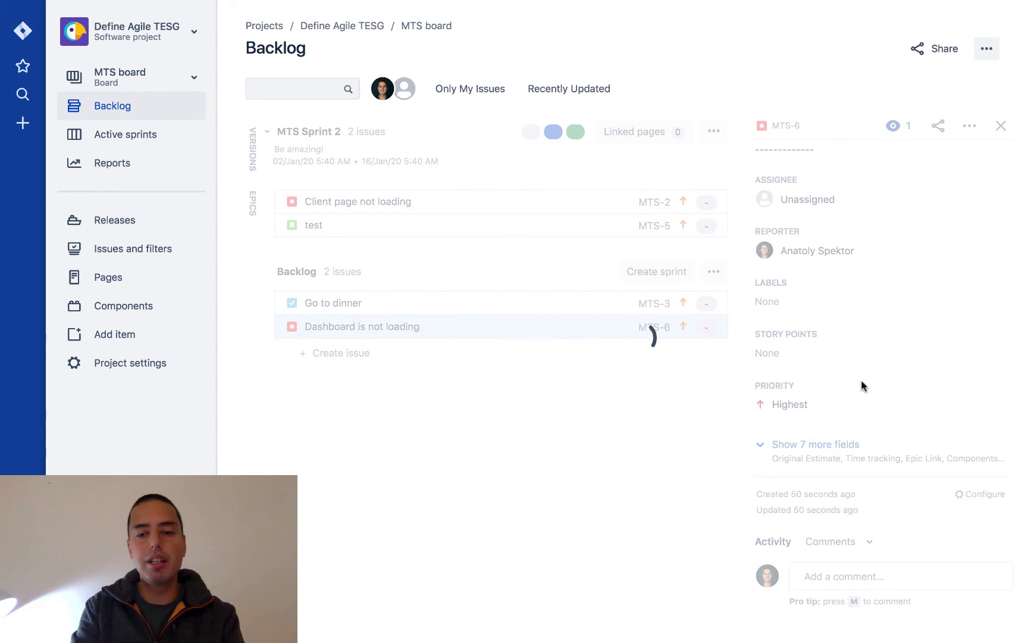
- Reveal the 7 hidden fields of MTS-6 and look through them
click(824, 447)
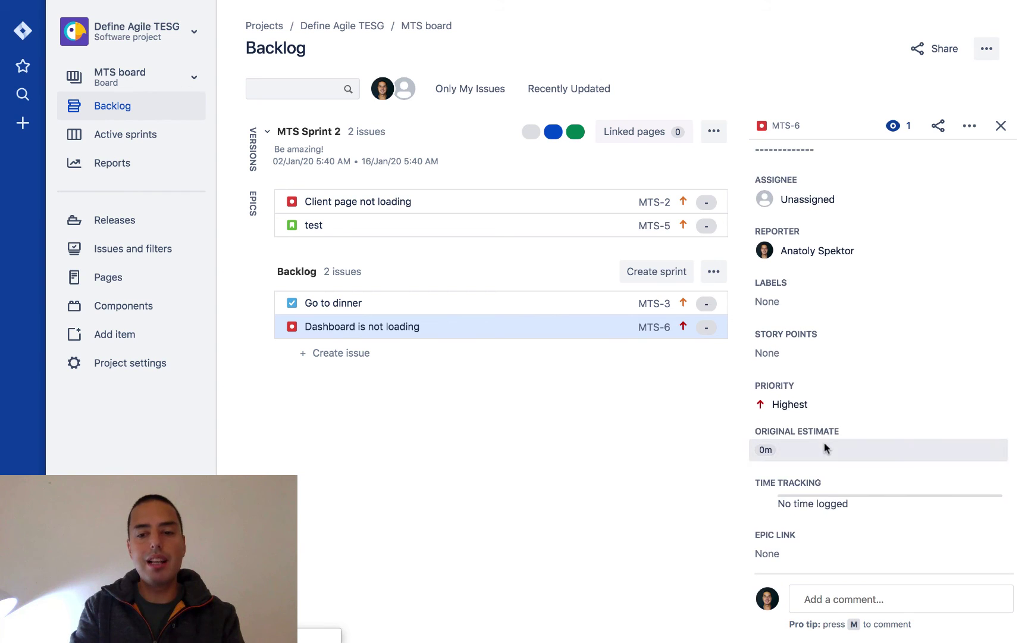
scroll(824, 448, down, 3)
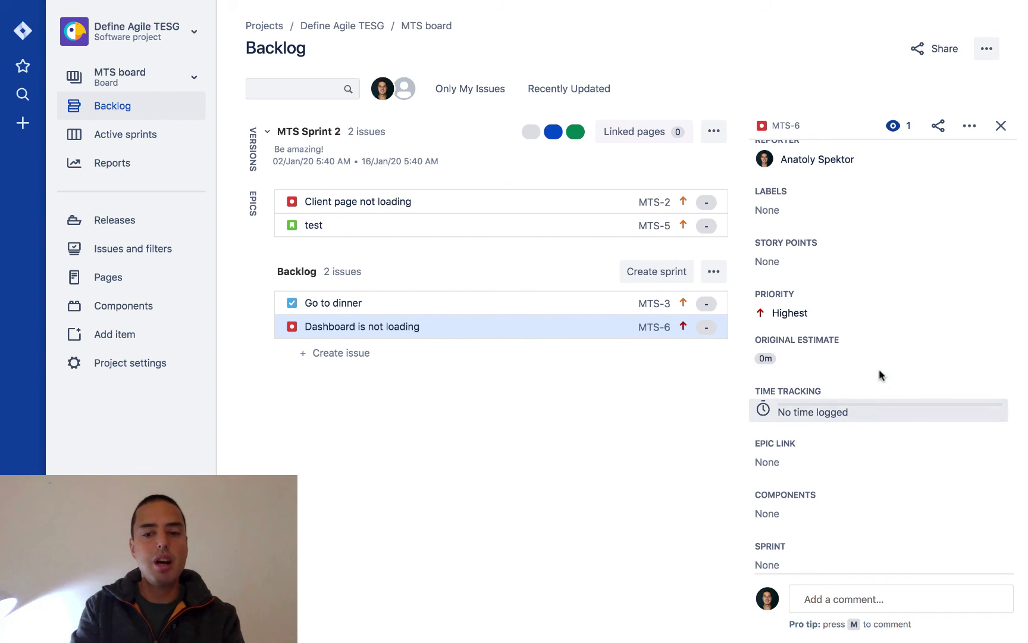
scroll(872, 363, down, 2)
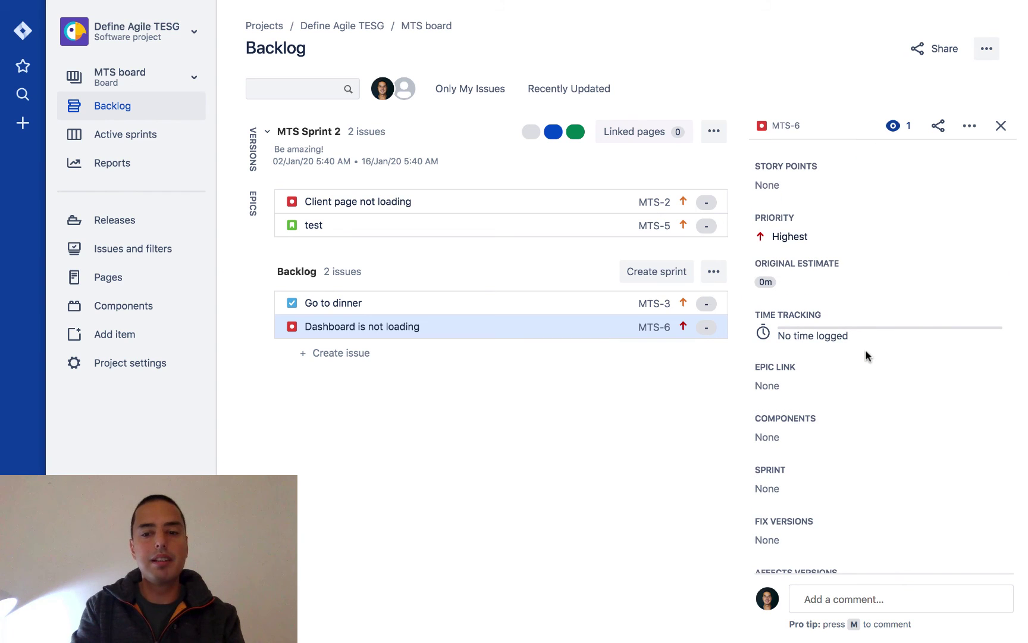
scroll(867, 356, up, 10)
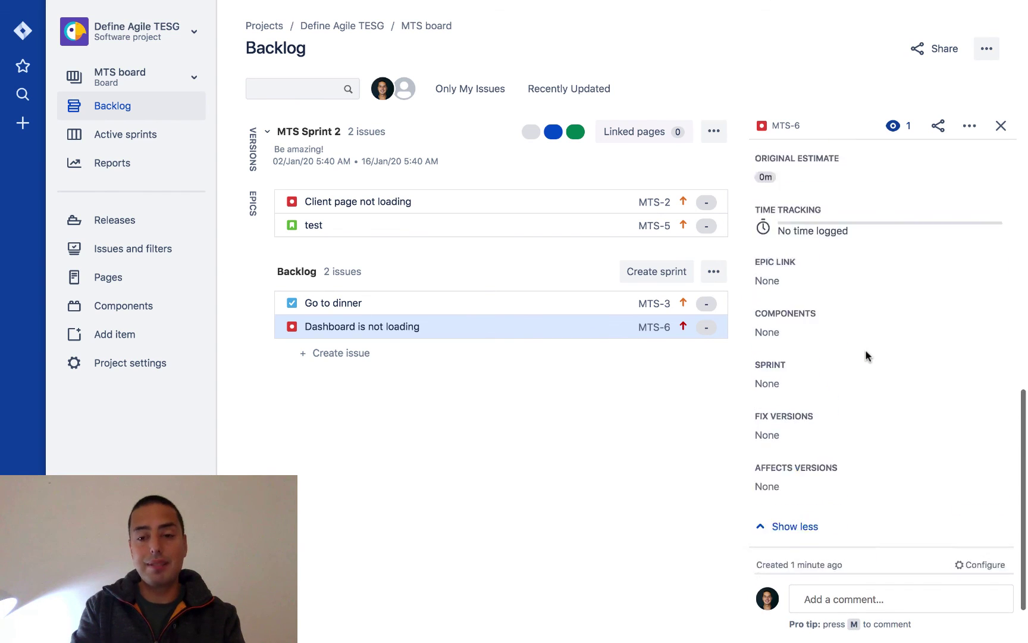